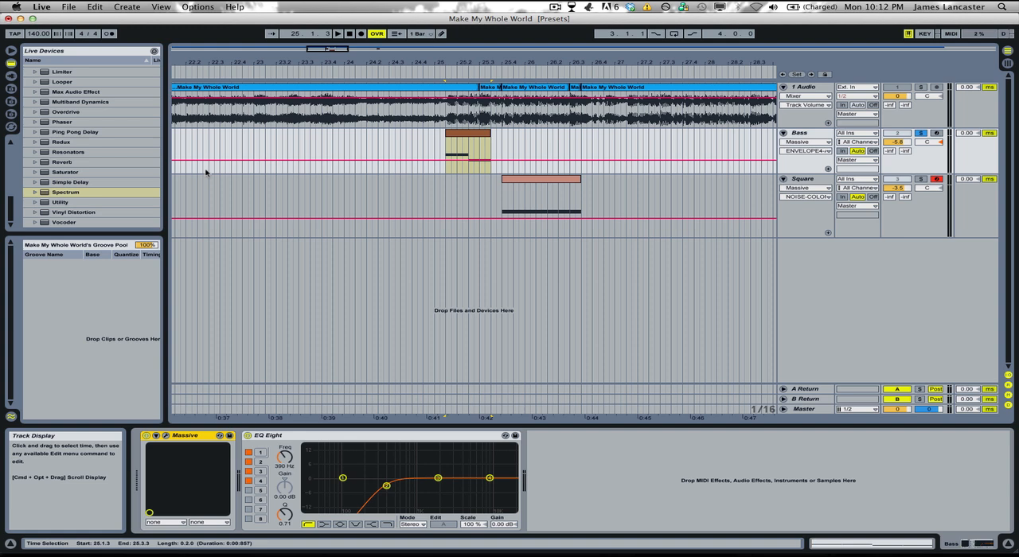
Step: Play the 1 Audio track on its own from bar 25
{"action": "left_click", "coordinate": [435, 143]}
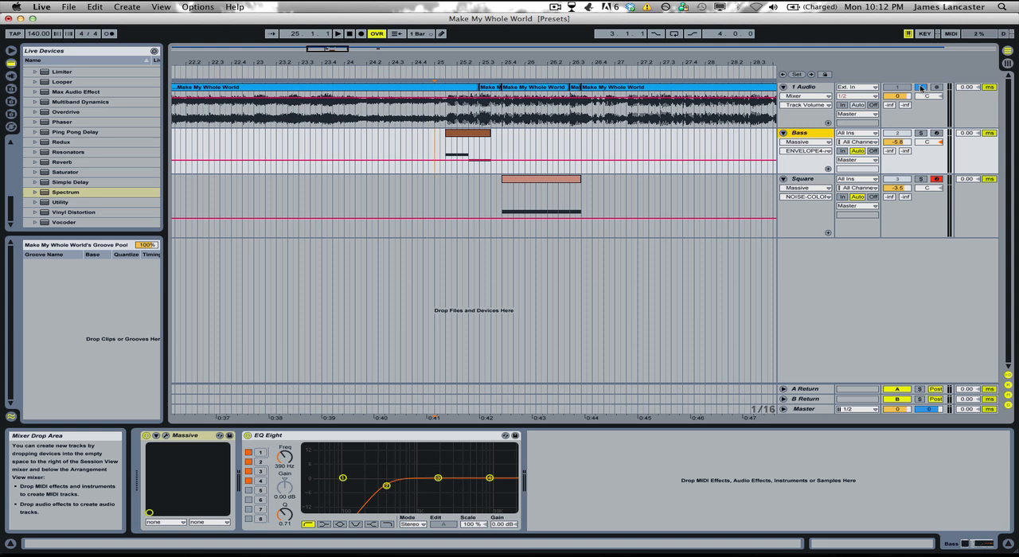
{"action": "key", "text": "space"}
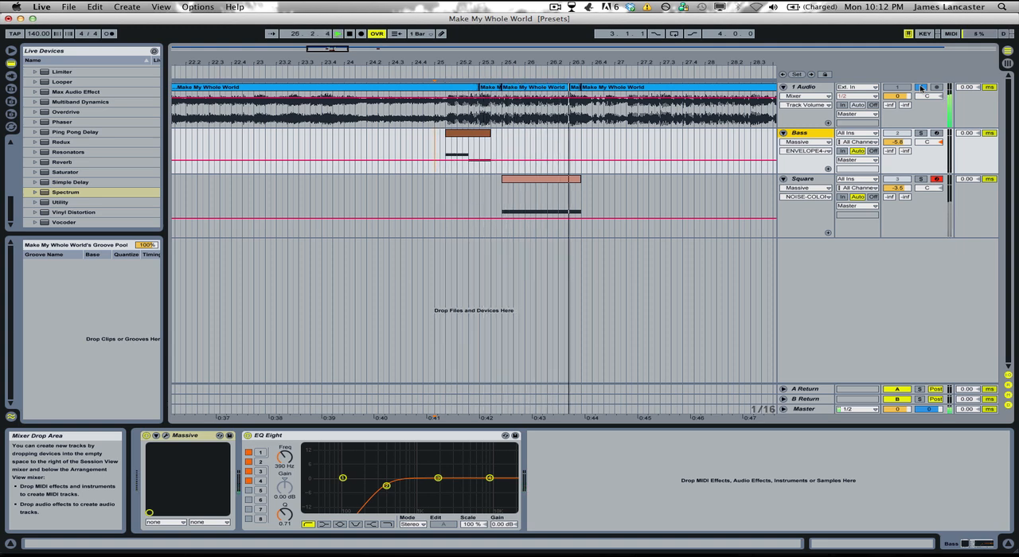
{"action": "key", "text": "space"}
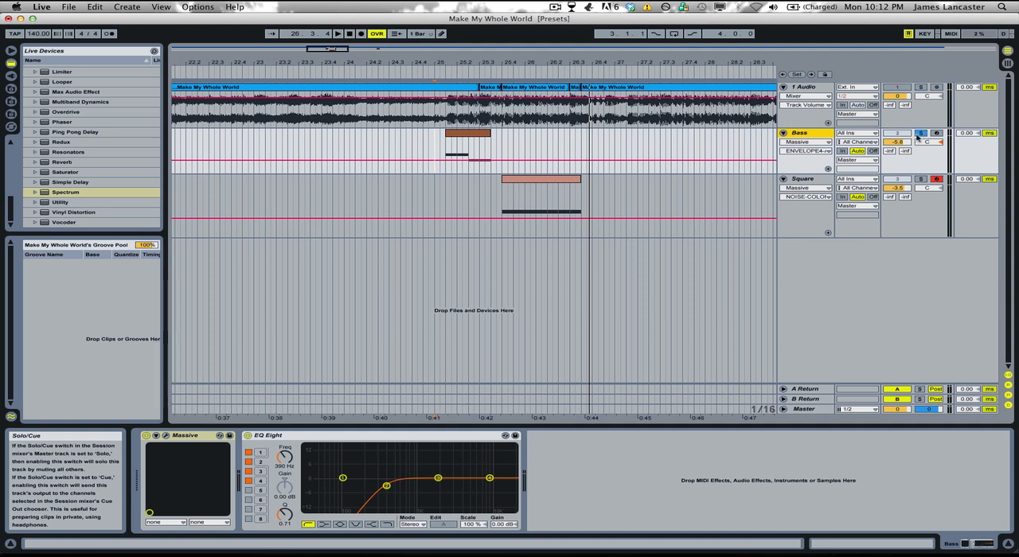
Step: Turn off the Bass track's solo and play all tracks together from bar 25
{"action": "left_click", "coordinate": [920, 133]}
{"action": "key", "text": "space"}
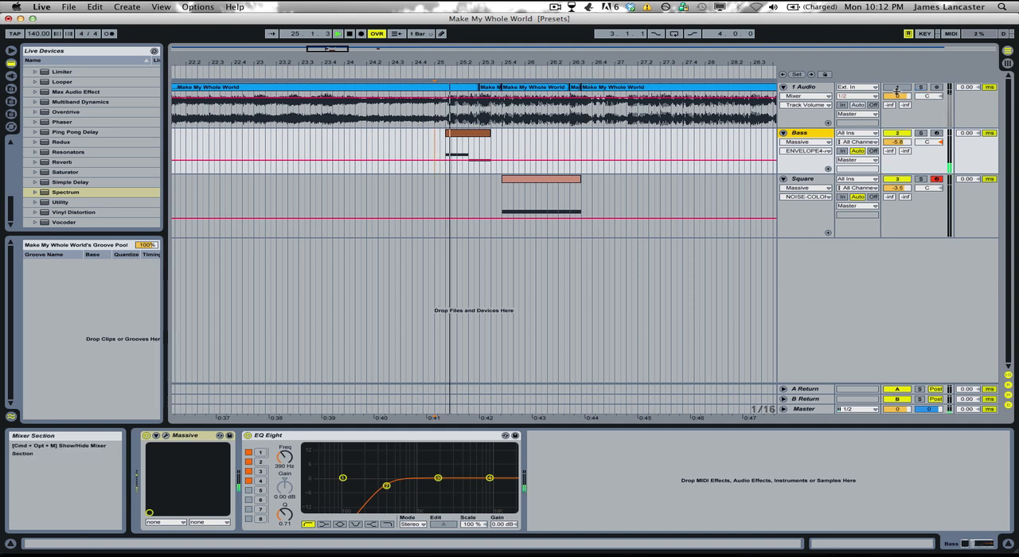
{"action": "key", "text": "space"}
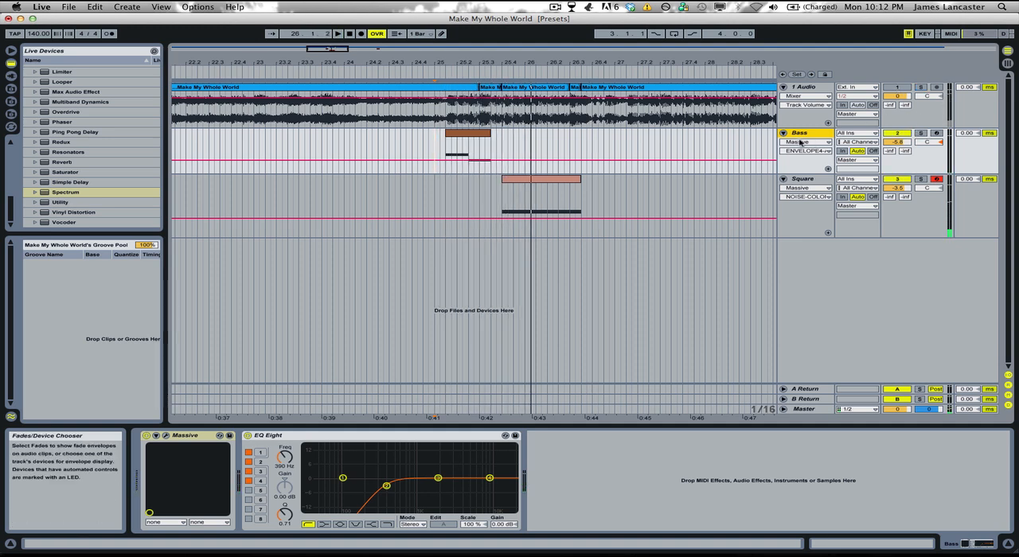
Step: Open the Bass track's Massive synth and play the arrangement from bar 25 again
{"action": "left_click", "coordinate": [156, 436]}
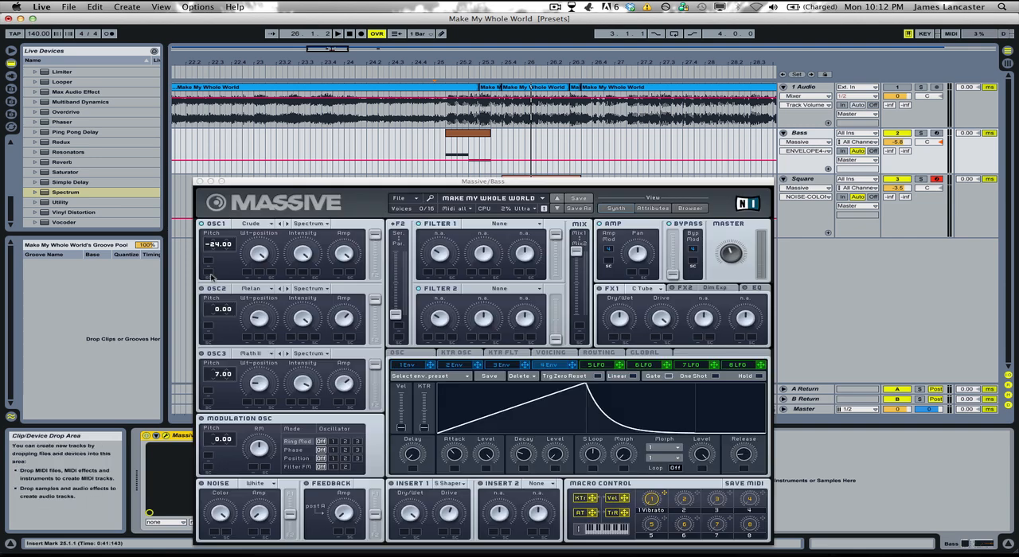
{"action": "left_click", "coordinate": [202, 289]}
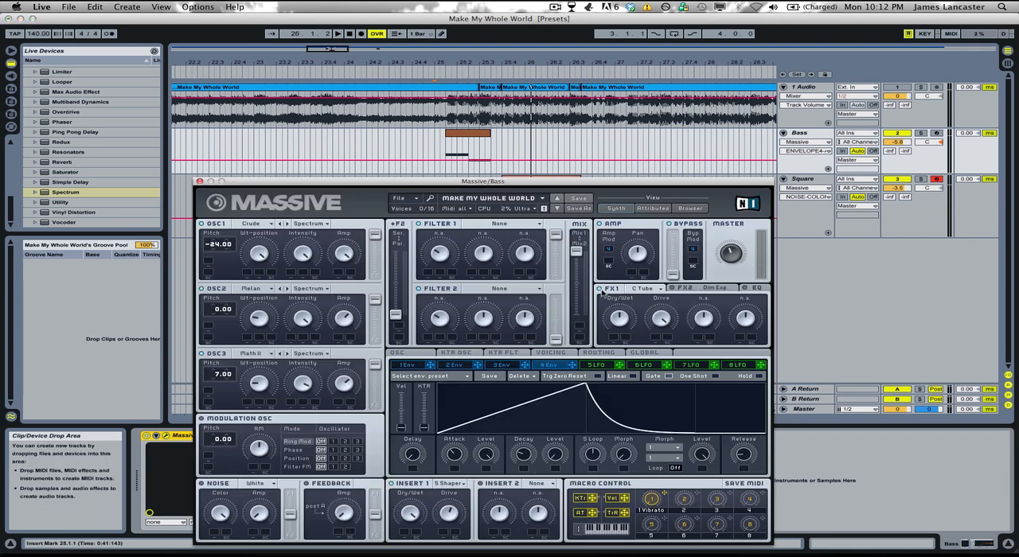
{"action": "key", "text": "space"}
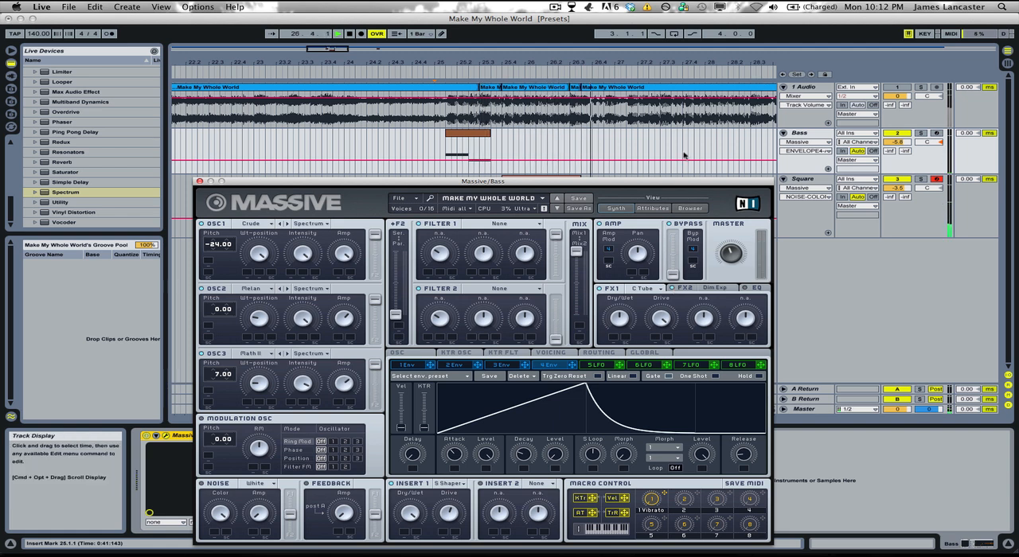
{"action": "key", "text": "space"}
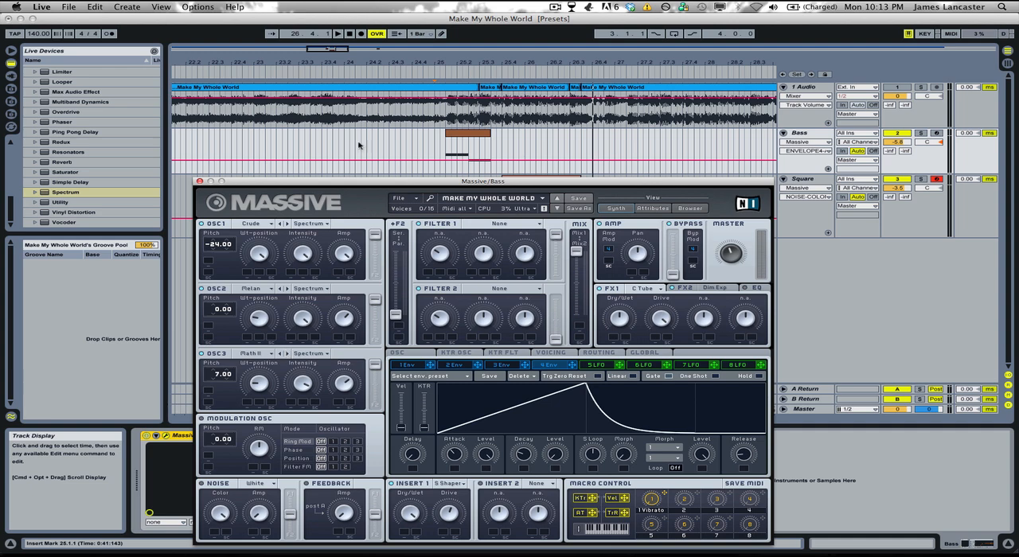
Step: Arm the Bass track for recording and audition the soloed 1 Audio track from 33.1.3
{"action": "left_click_drag", "start_coordinate": [351, 182], "coordinate": [337, 125]}
{"action": "left_click", "coordinate": [936, 132]}
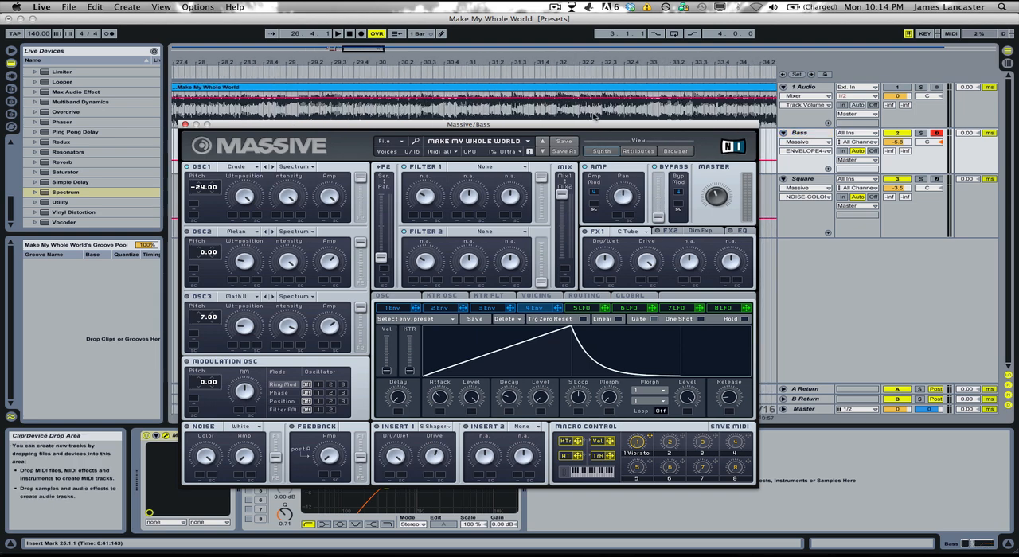
{"action": "left_click", "coordinate": [922, 88]}
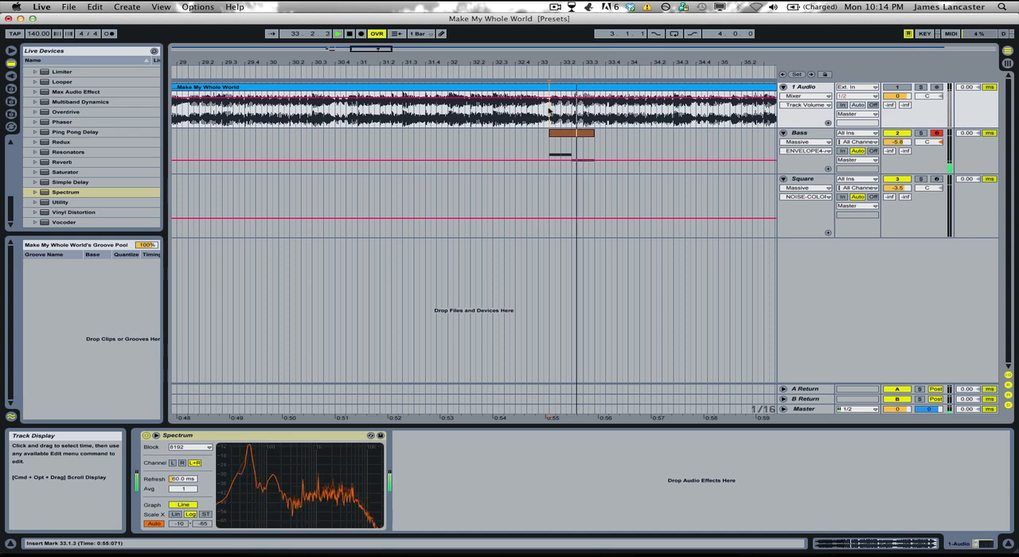
{"action": "key", "text": "space"}
{"action": "key", "text": "space"}
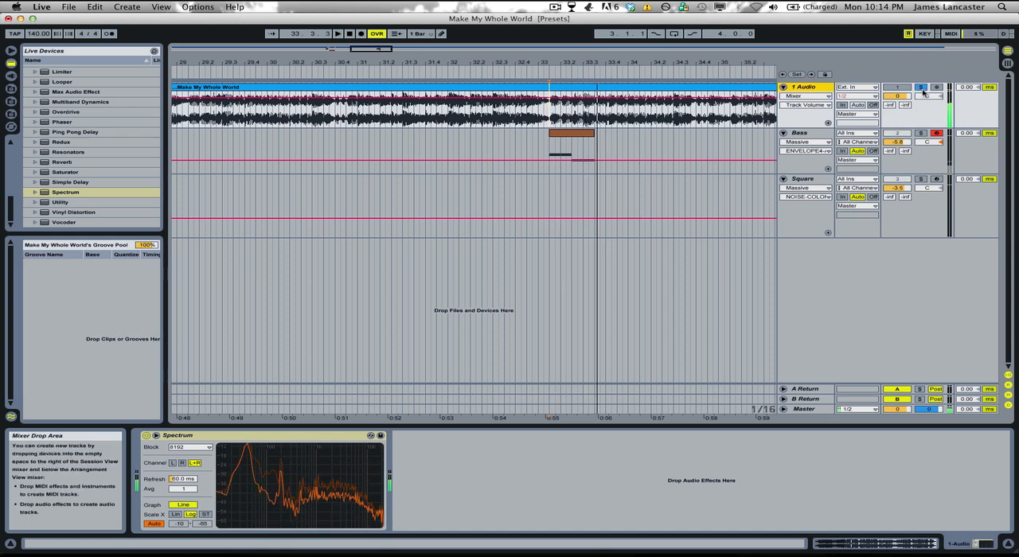
Step: Switch on OSC2 in the Bass track's Massive and choose the Melancholia wavetable for it
{"action": "left_click", "coordinate": [800, 133]}
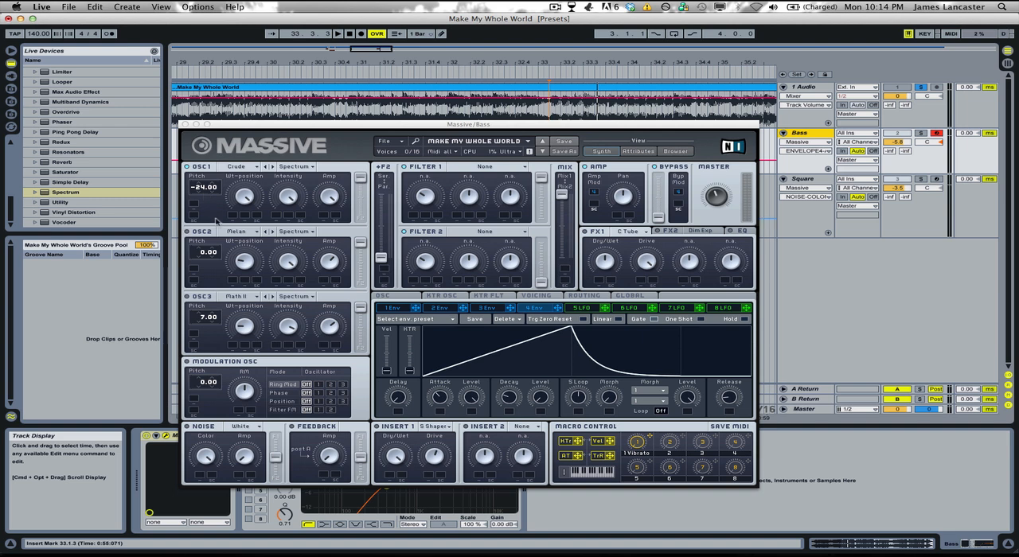
{"action": "left_click", "coordinate": [189, 232]}
{"action": "left_click", "coordinate": [248, 232]}
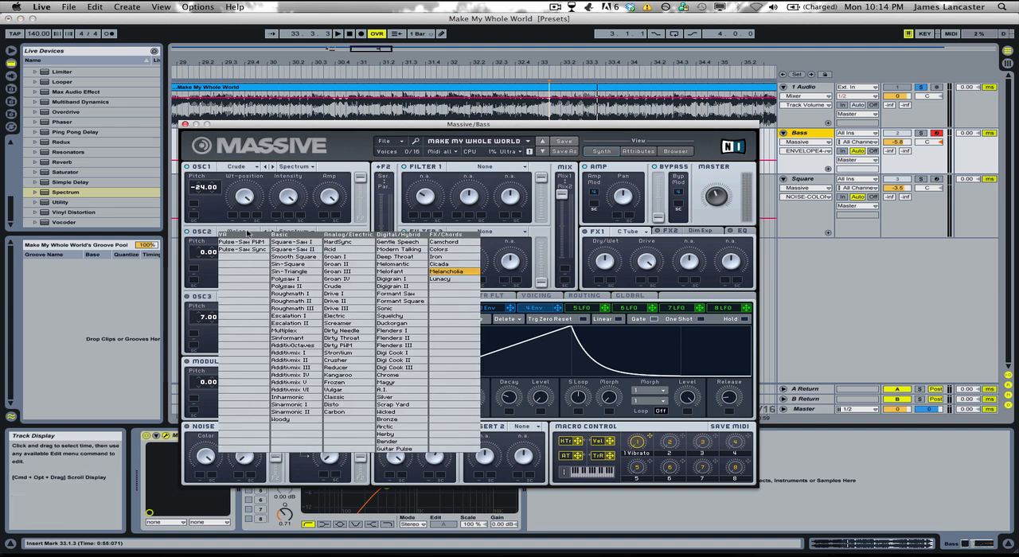
{"action": "left_click", "coordinate": [460, 272]}
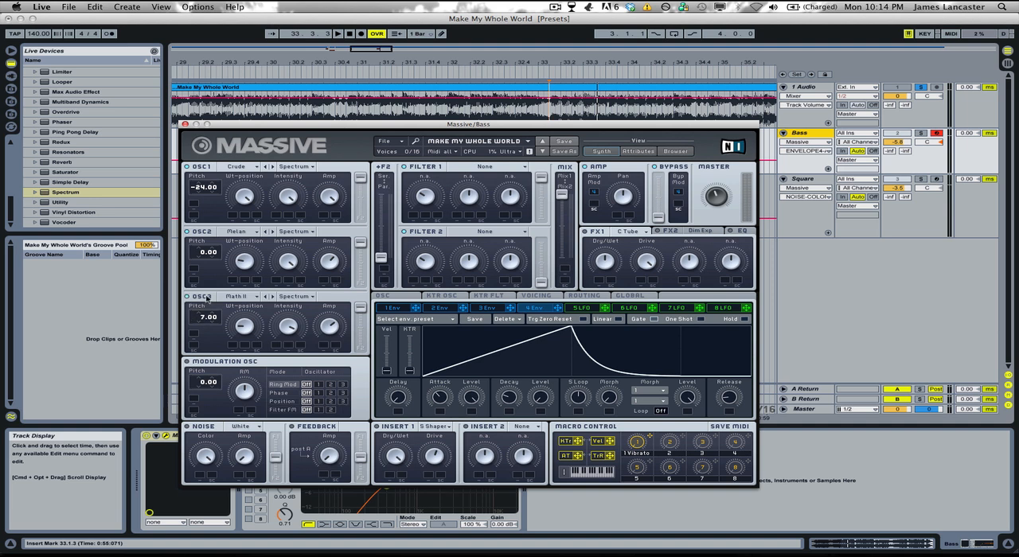
Step: Switch on Massive's OSC3 with the Roughmath II wavetable and check its Intensity control
{"action": "left_click", "coordinate": [256, 299]}
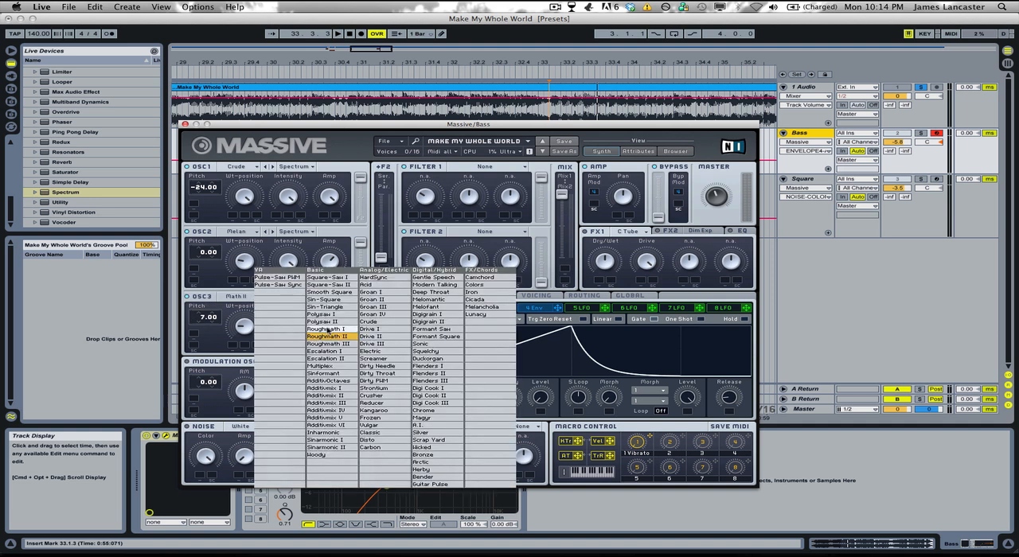
{"action": "left_click", "coordinate": [260, 335]}
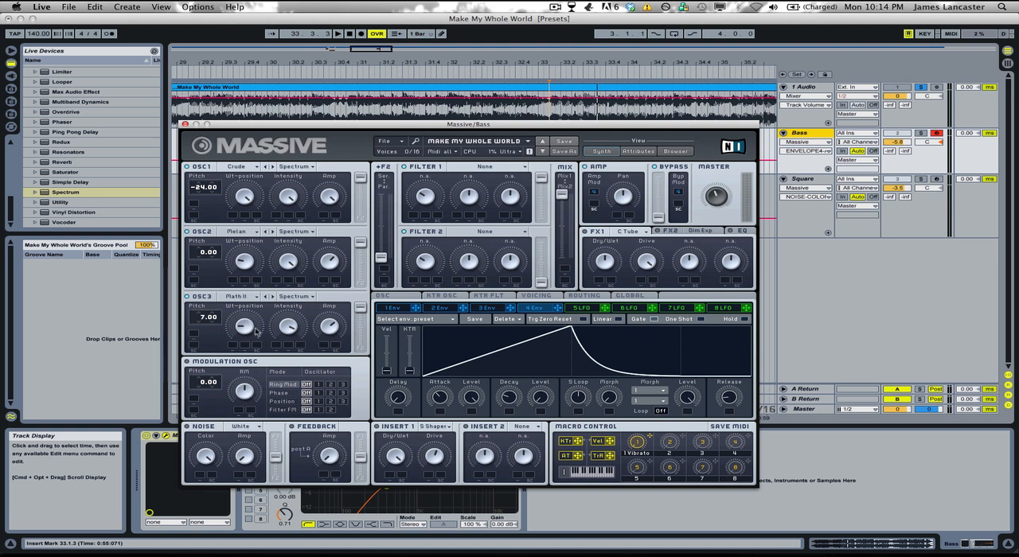
{"action": "left_click", "coordinate": [289, 324]}
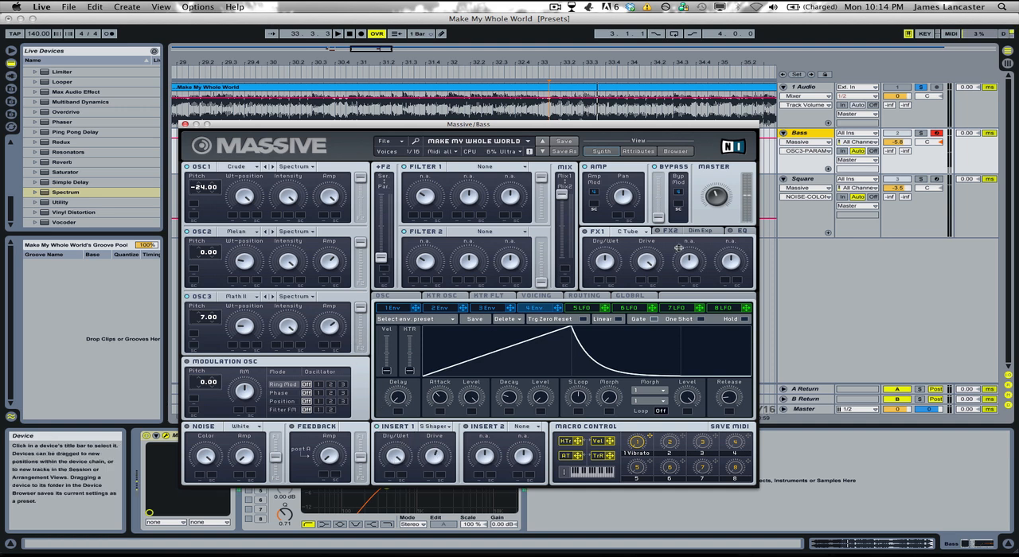
Step: Enable the S Shaper in Insert 1 and the Dim Exp effect in FX2 of Massive
{"action": "left_click", "coordinate": [919, 133]}
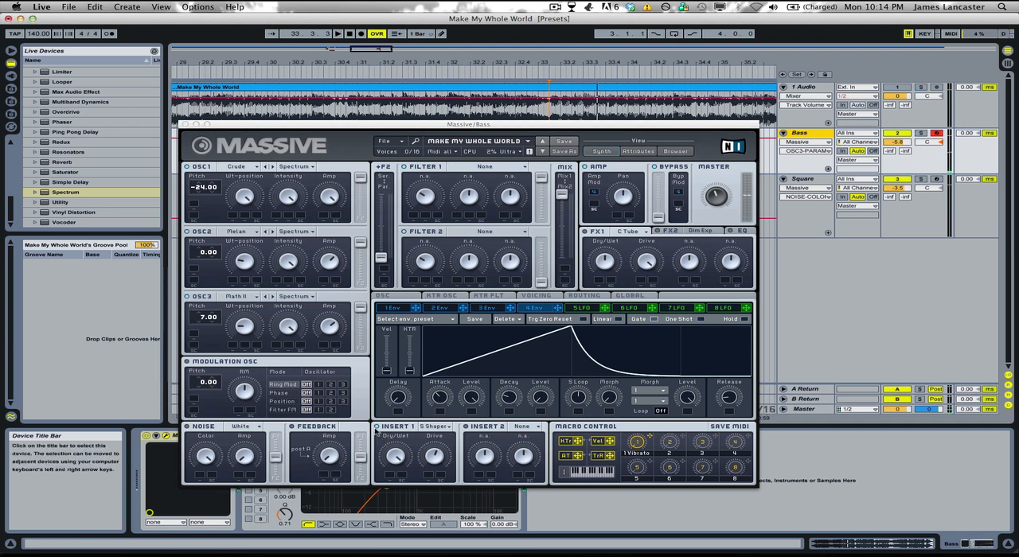
{"action": "left_click", "coordinate": [377, 428]}
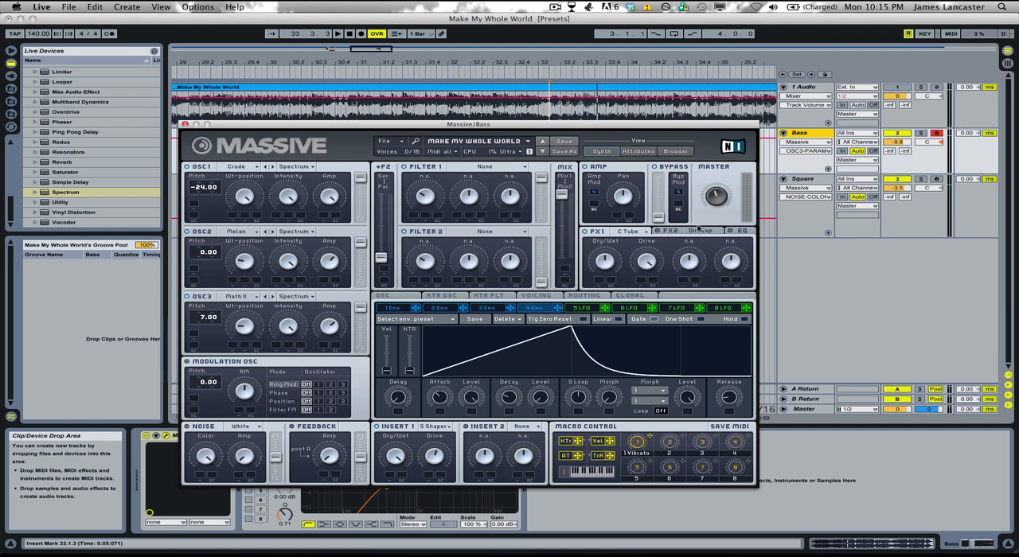
{"action": "left_click", "coordinate": [695, 230]}
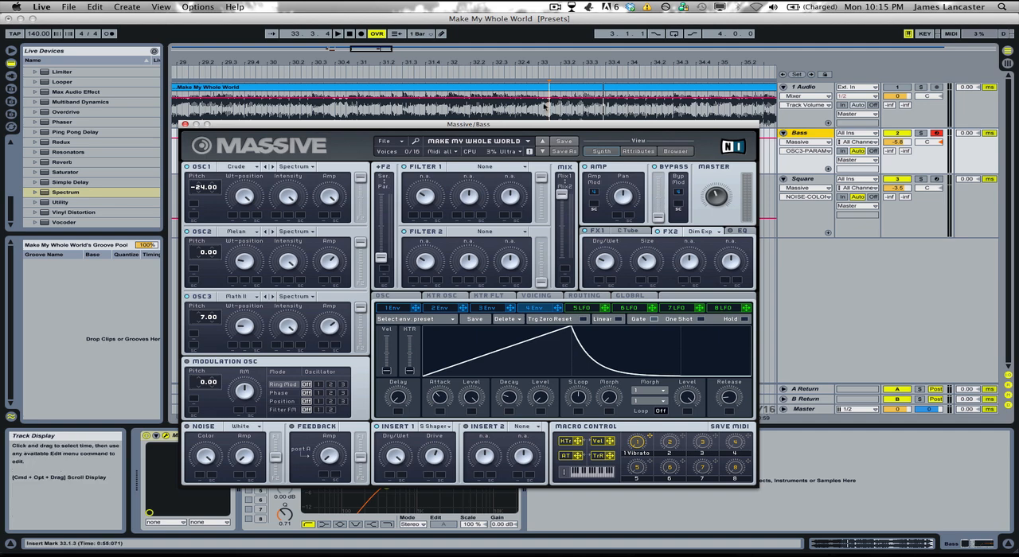
Step: Replay the soloed 1 Audio track from 33.1.3 for reference and return to the Bass track
{"action": "left_click", "coordinate": [546, 105]}
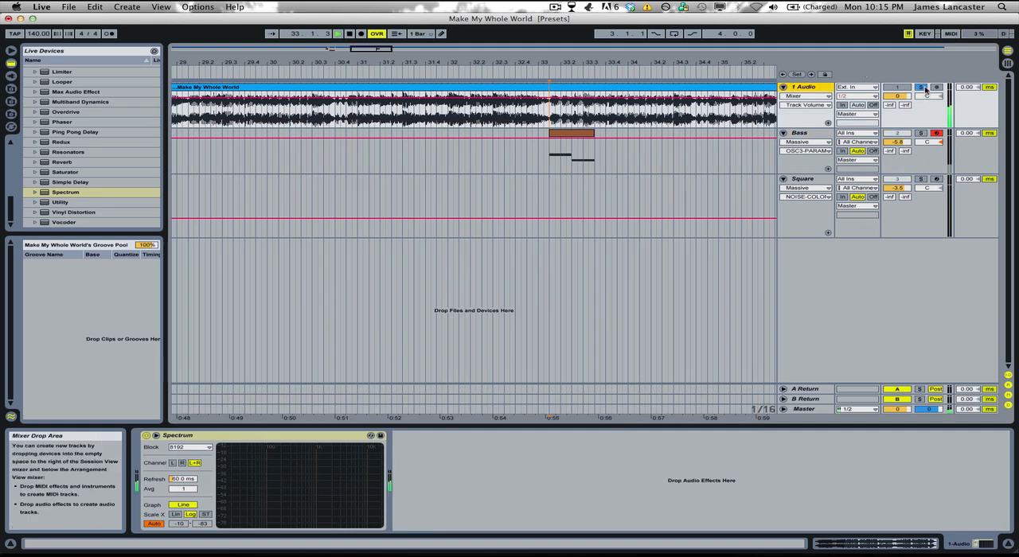
{"action": "key", "text": "space"}
{"action": "left_click", "coordinate": [799, 133]}
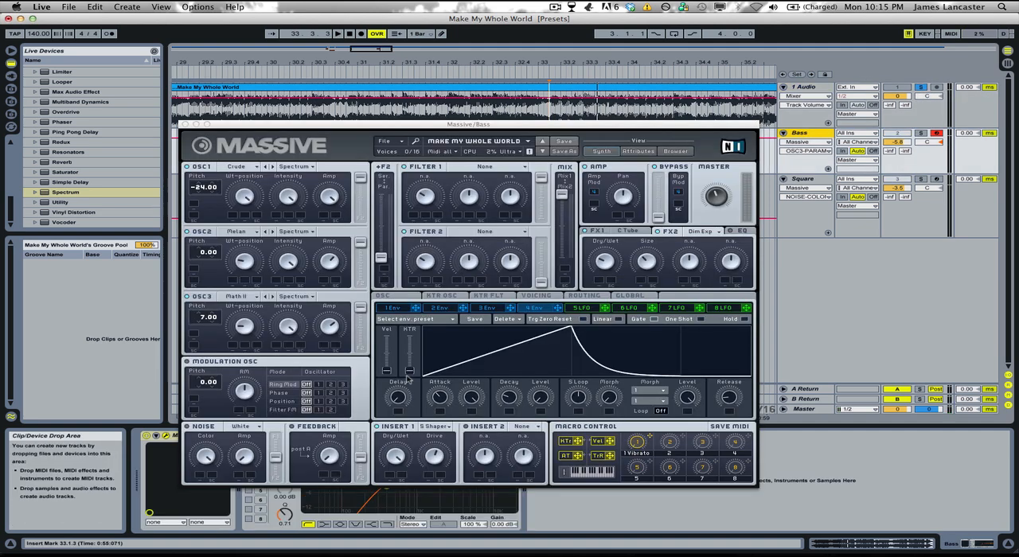
Step: Fine-tune the attack of envelope 4 with the Bass track soloed, and close the Massive window
{"action": "left_click_drag", "start_coordinate": [441, 395], "coordinate": [442, 398]}
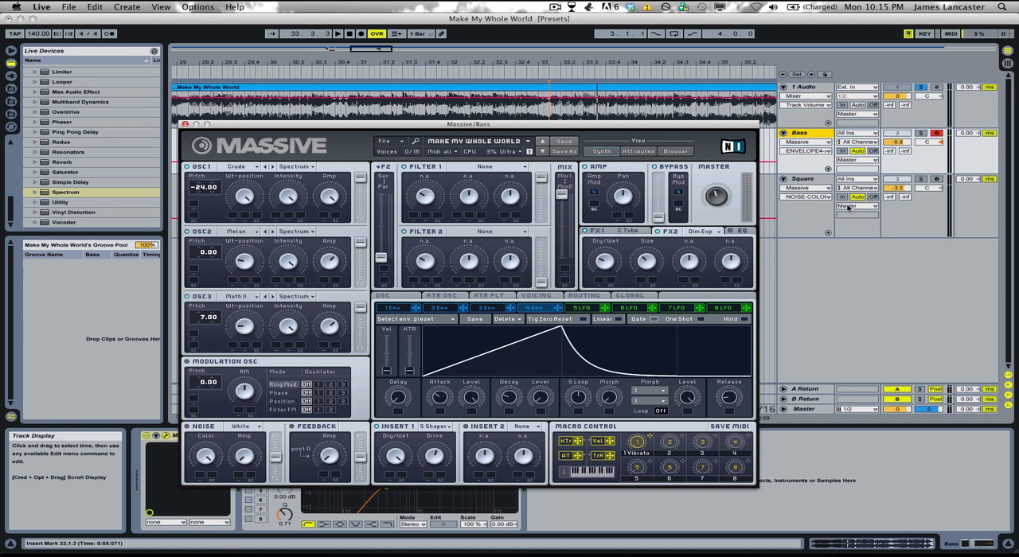
{"action": "left_click", "coordinate": [921, 134]}
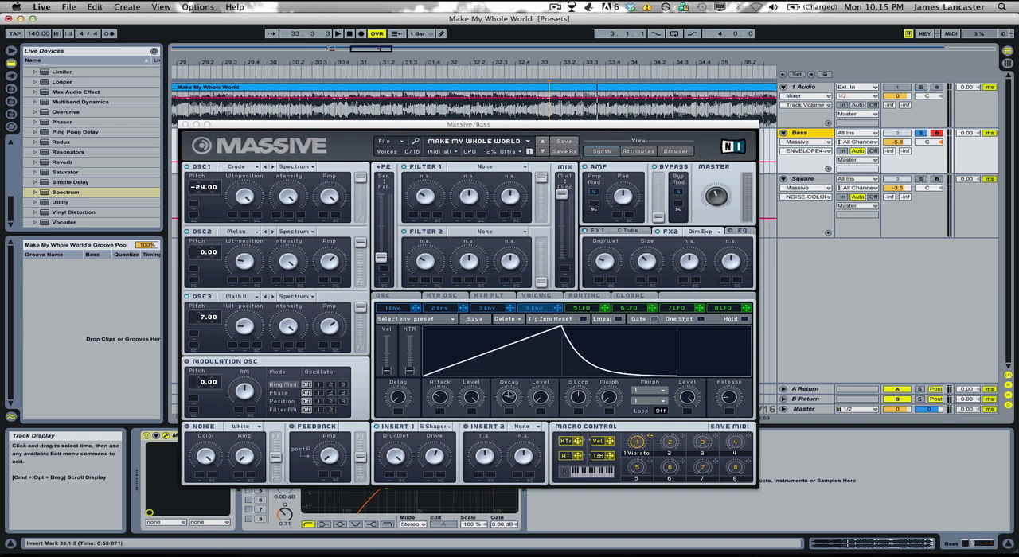
{"action": "left_click_drag", "start_coordinate": [445, 403], "coordinate": [449, 401]}
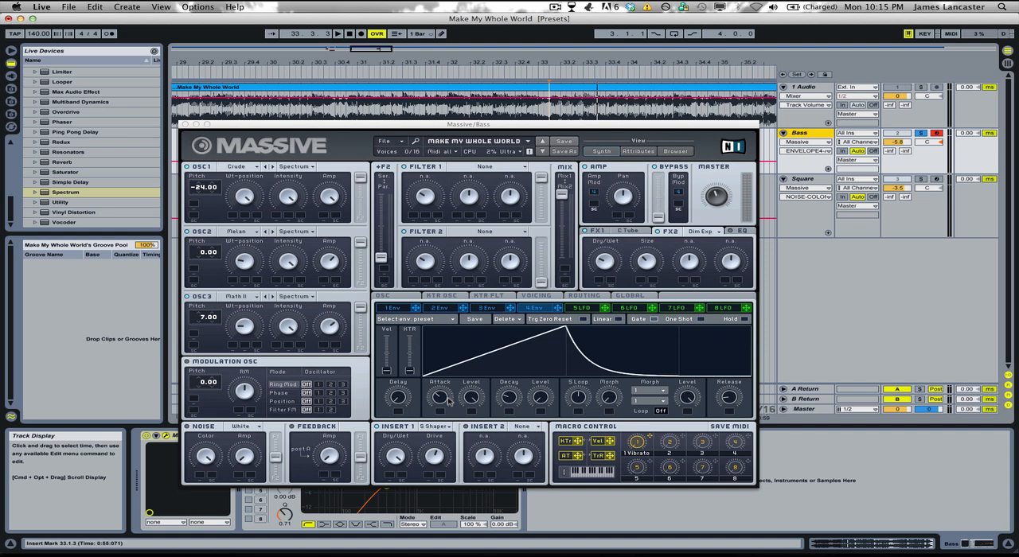
{"action": "left_click", "coordinate": [185, 125]}
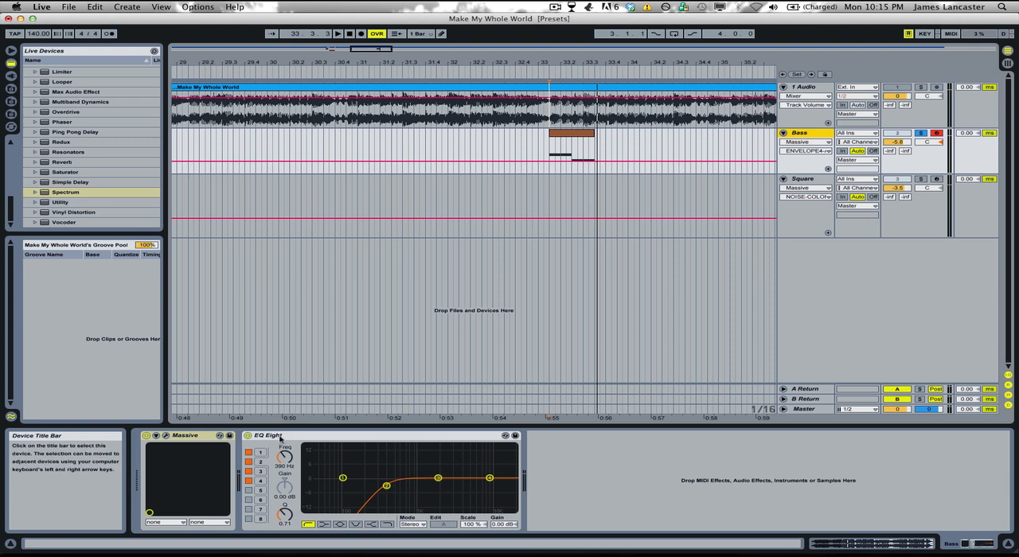
Step: Compare the soloed Bass with its EQ Eight bypassed and enabled from 33.1.3, leaving the EQ on and selected
{"action": "scroll", "coordinate": [470, 164], "scroll_direction": "left", "scroll_amount": 3}
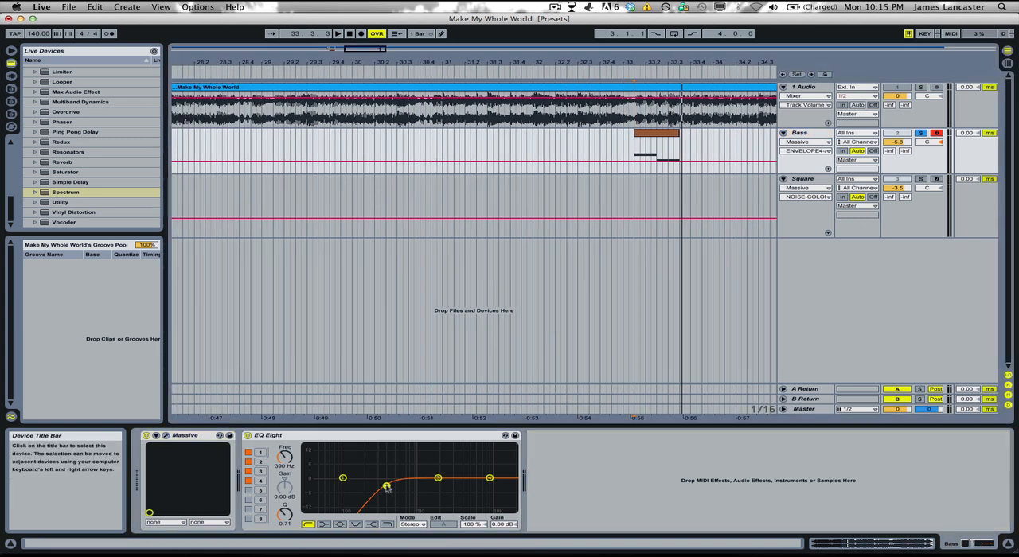
{"action": "left_click", "coordinate": [247, 435]}
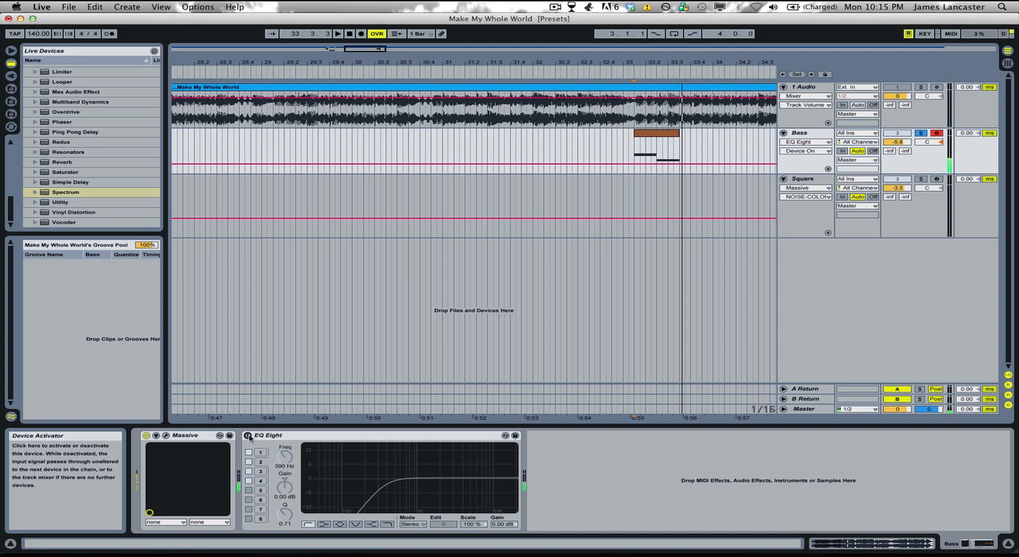
{"action": "key", "text": "space"}
{"action": "key", "text": "space"}
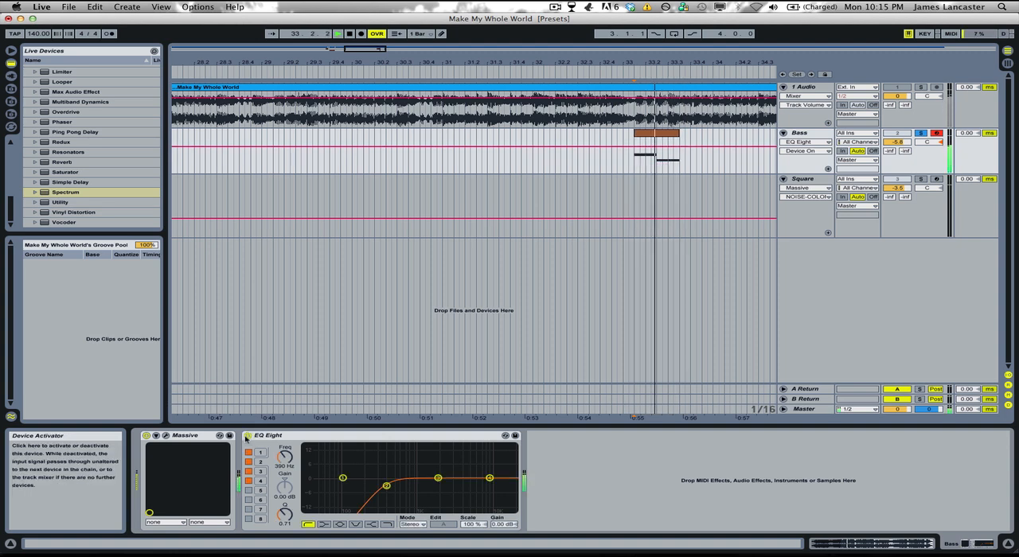
{"action": "key", "text": "space"}
{"action": "scroll", "coordinate": [476, 219], "scroll_direction": "right", "scroll_amount": 5}
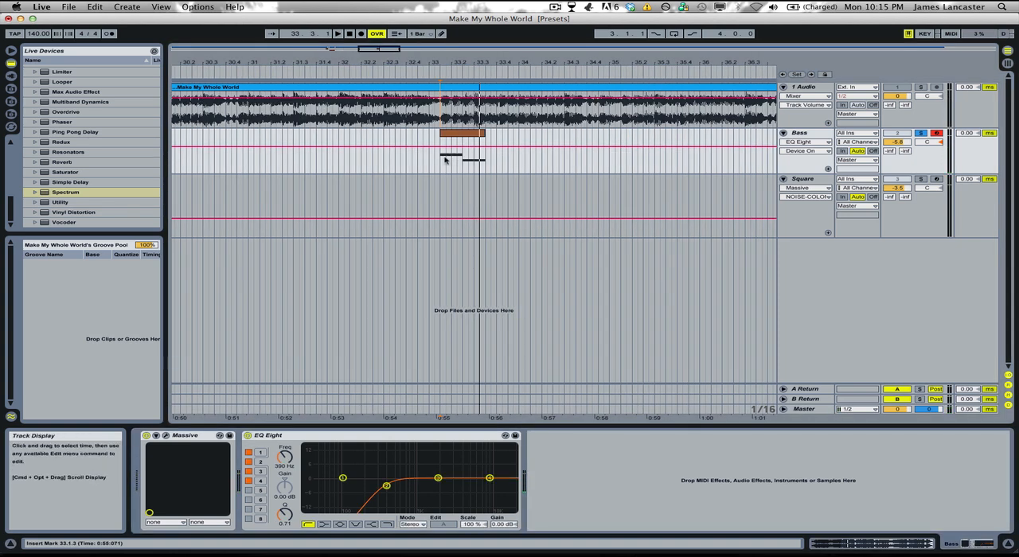
{"action": "left_click", "coordinate": [442, 159]}
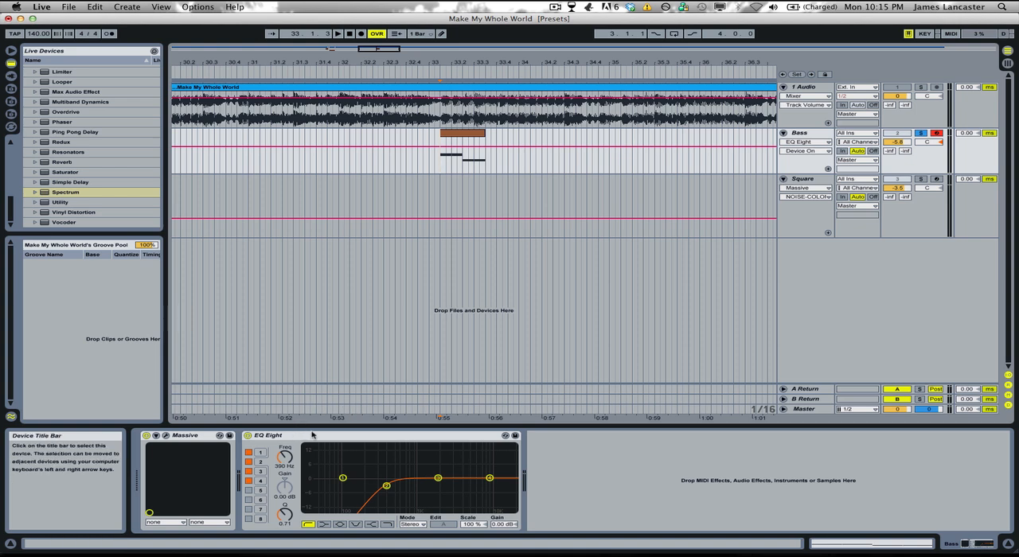
{"action": "left_click", "coordinate": [349, 437]}
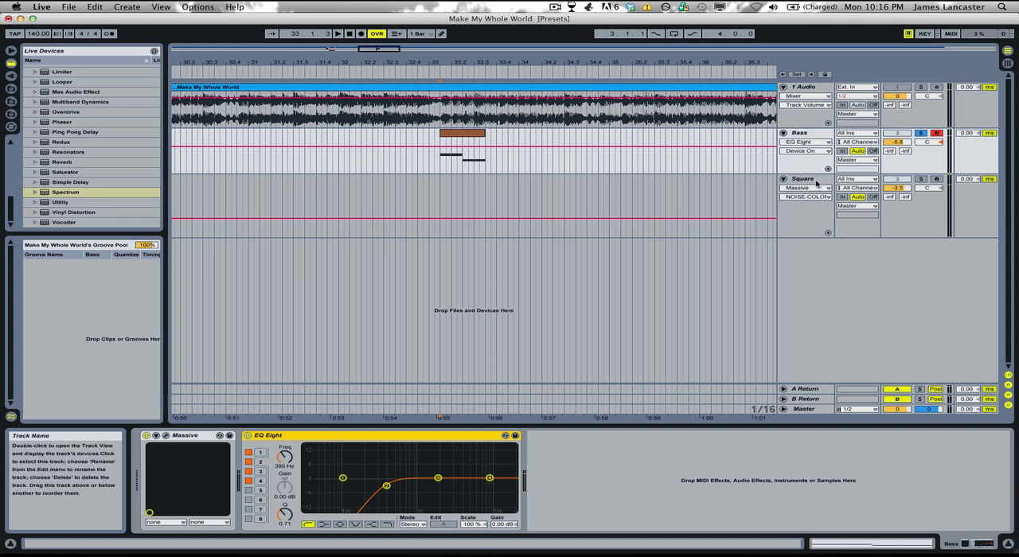
Step: Solo the Square track and play its clip from 25.4.1
{"action": "left_click", "coordinate": [401, 191]}
{"action": "scroll", "coordinate": [401, 190], "scroll_direction": "left", "scroll_amount": 10}
{"action": "left_click", "coordinate": [596, 178]}
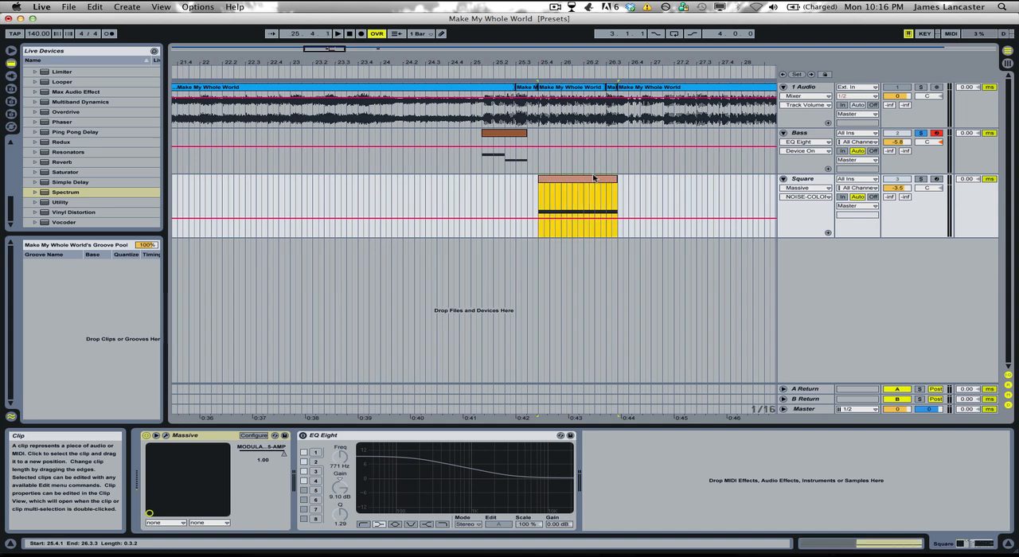
{"action": "left_click", "coordinate": [920, 179]}
{"action": "key", "text": "space"}
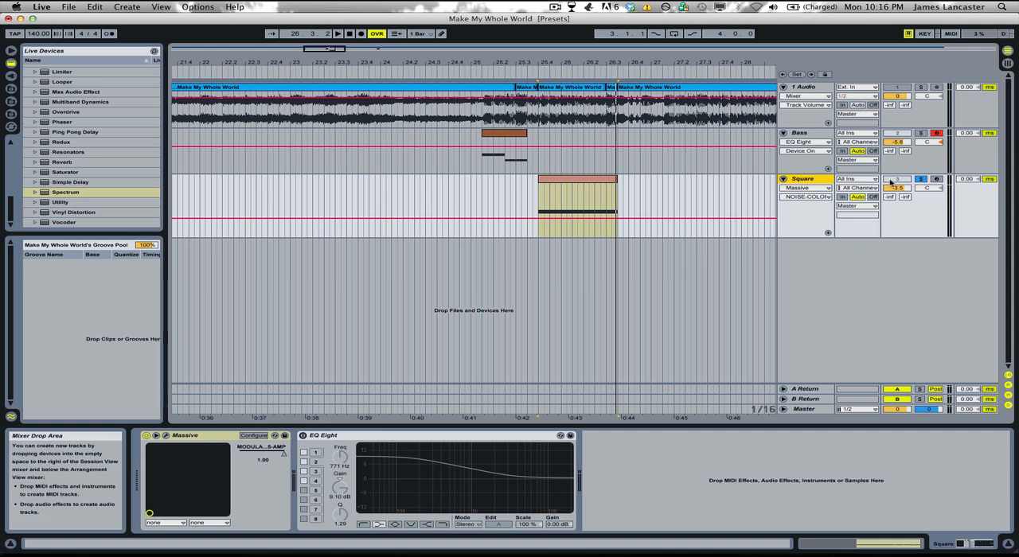
Step: Examine the Square track's Massive patch, including the FX2 Dimension Expander and LFO 5 modulating the OSC1 amp
{"action": "left_click", "coordinate": [579, 182]}
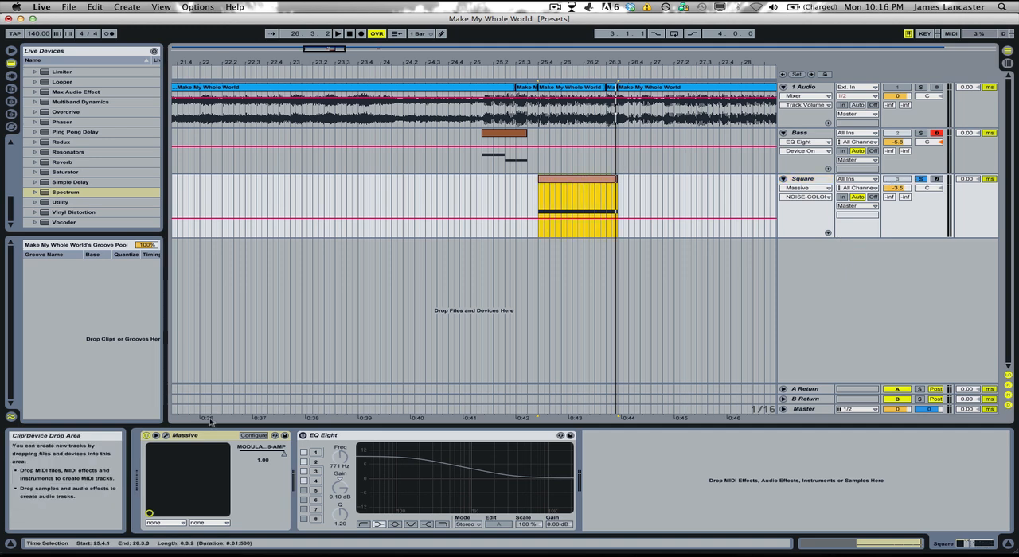
{"action": "left_click", "coordinate": [167, 436]}
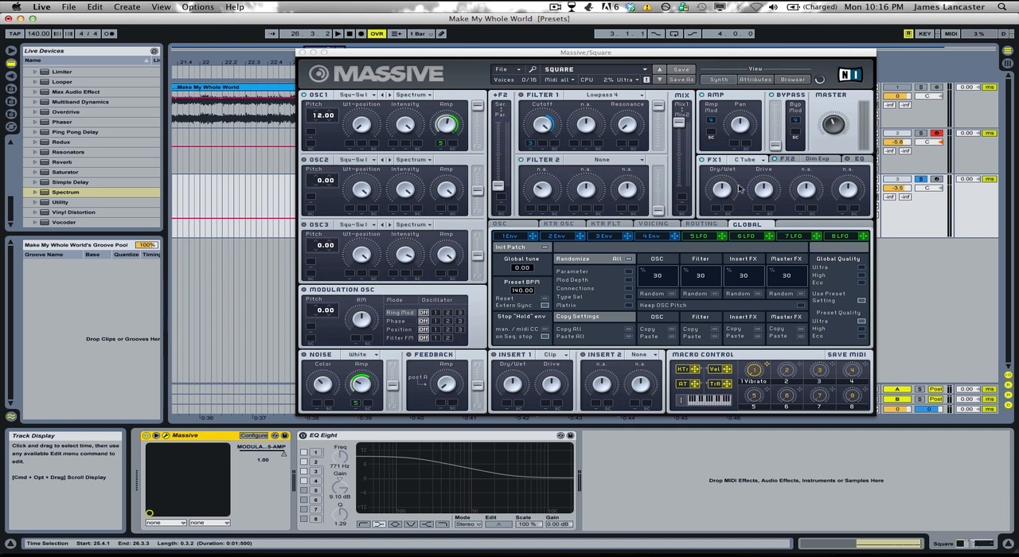
{"action": "left_click", "coordinate": [814, 162]}
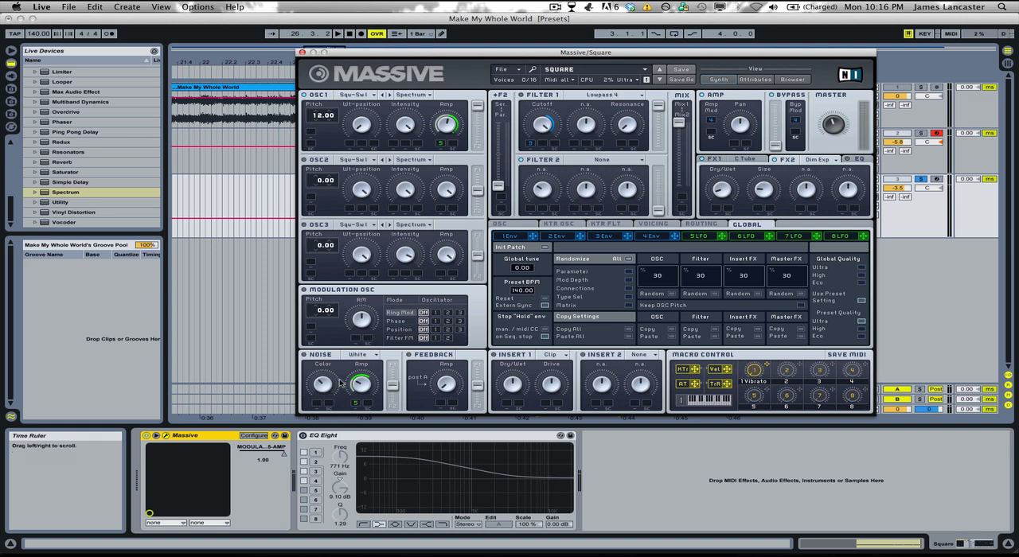
{"action": "left_click", "coordinate": [692, 236]}
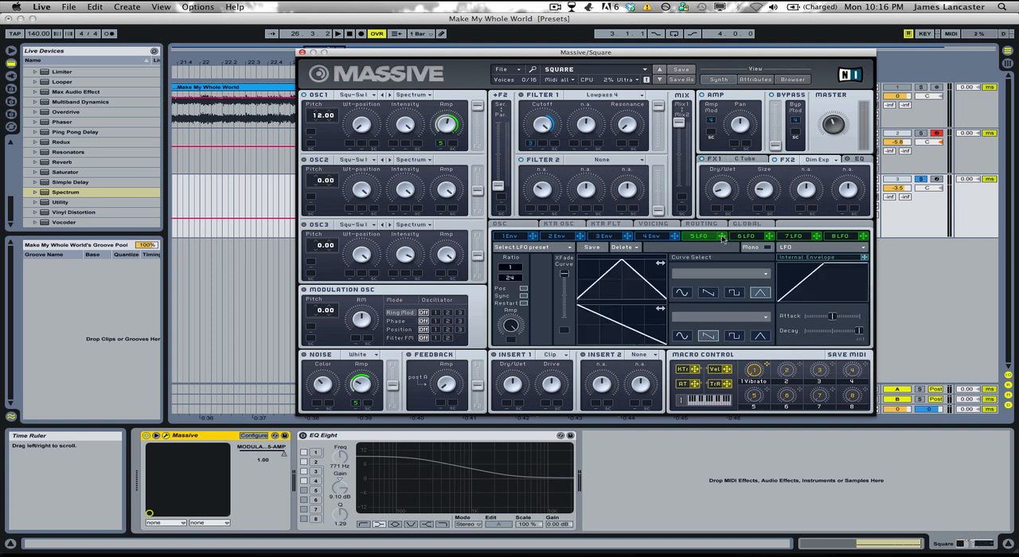
{"action": "left_click_drag", "start_coordinate": [439, 144], "coordinate": [440, 145]}
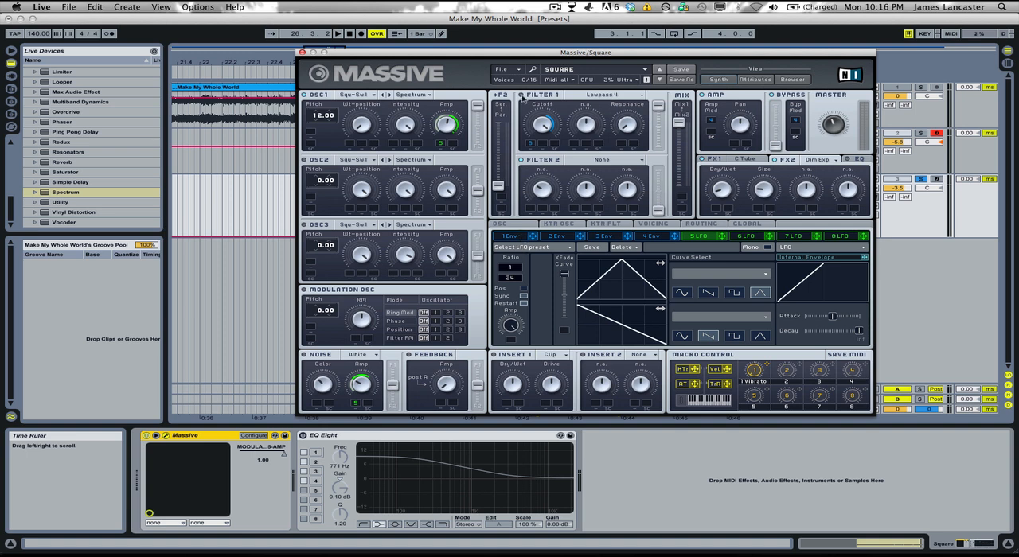
{"action": "left_click", "coordinate": [511, 70]}
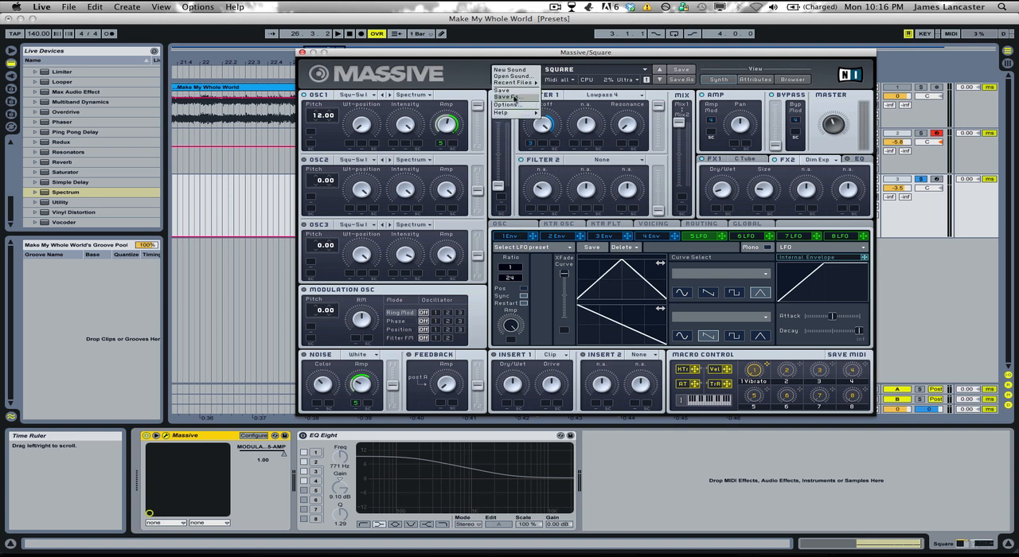
Step: Close the Massive window and play the soloed Square clip from 25.4.1, stopping after the clip ends
{"action": "left_click", "coordinate": [302, 52]}
{"action": "key", "text": "space"}
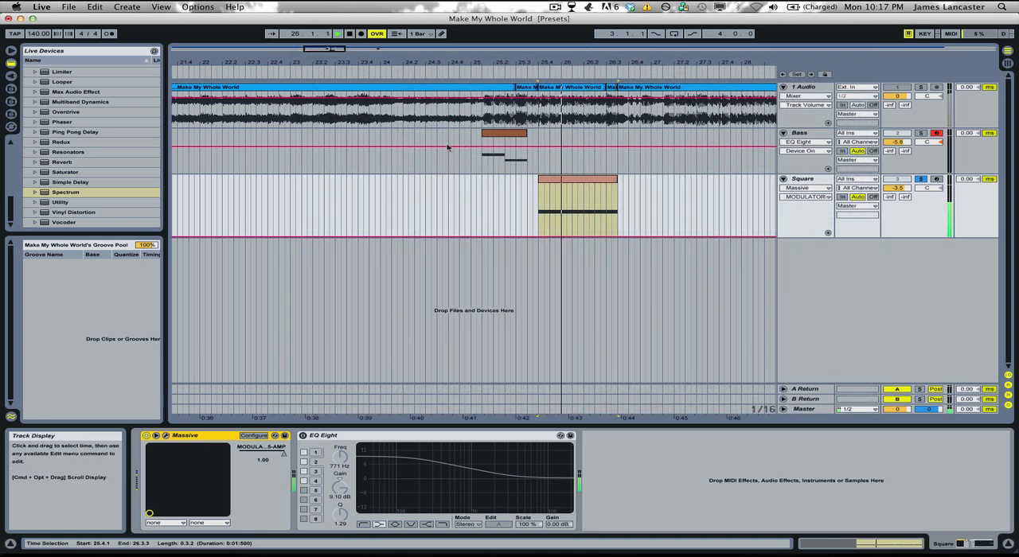
{"action": "key", "text": "space"}
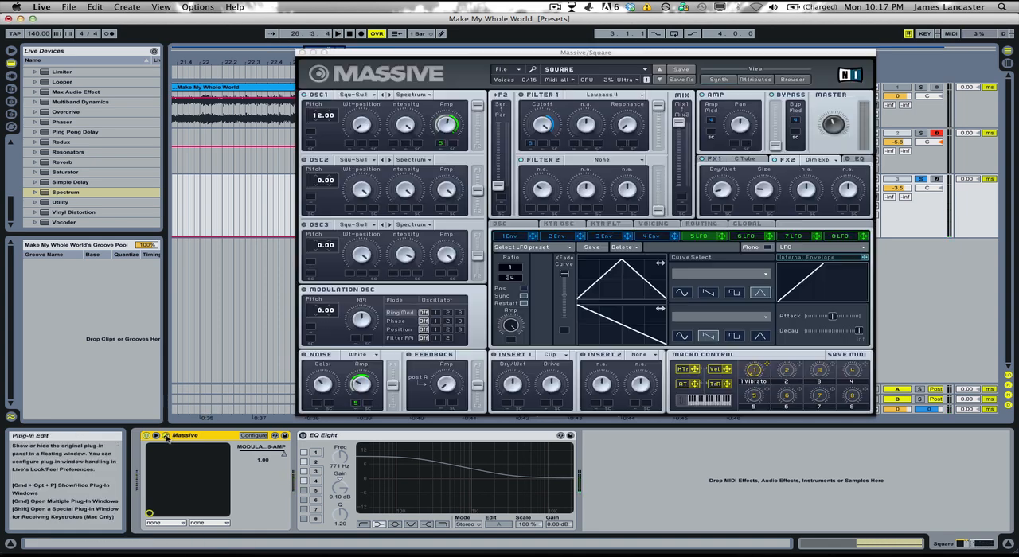
Step: Check the pitchbend range in the oscillator settings of the Square track's Massive, and close its window
{"action": "left_click", "coordinate": [165, 435]}
{"action": "left_click", "coordinate": [500, 224]}
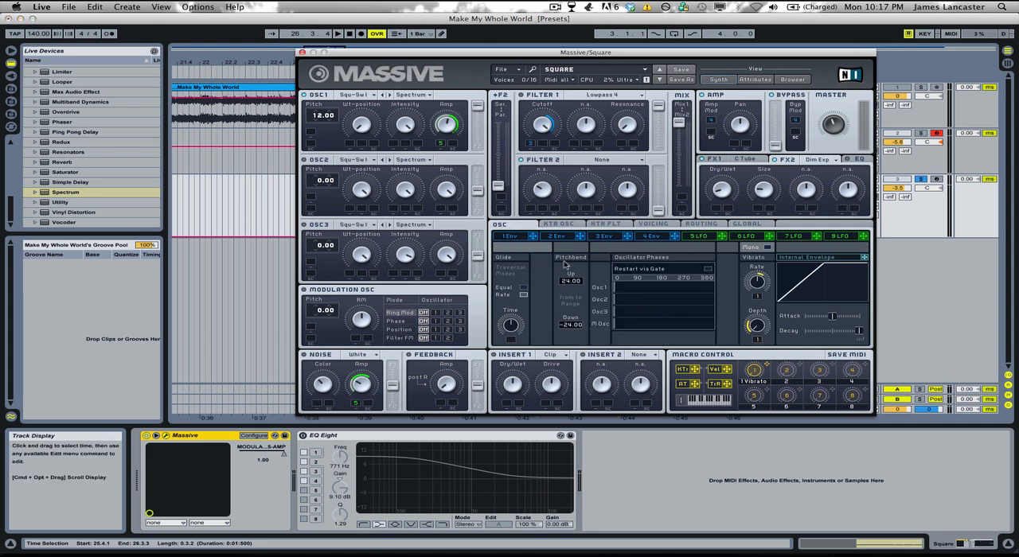
{"action": "left_click", "coordinate": [301, 52]}
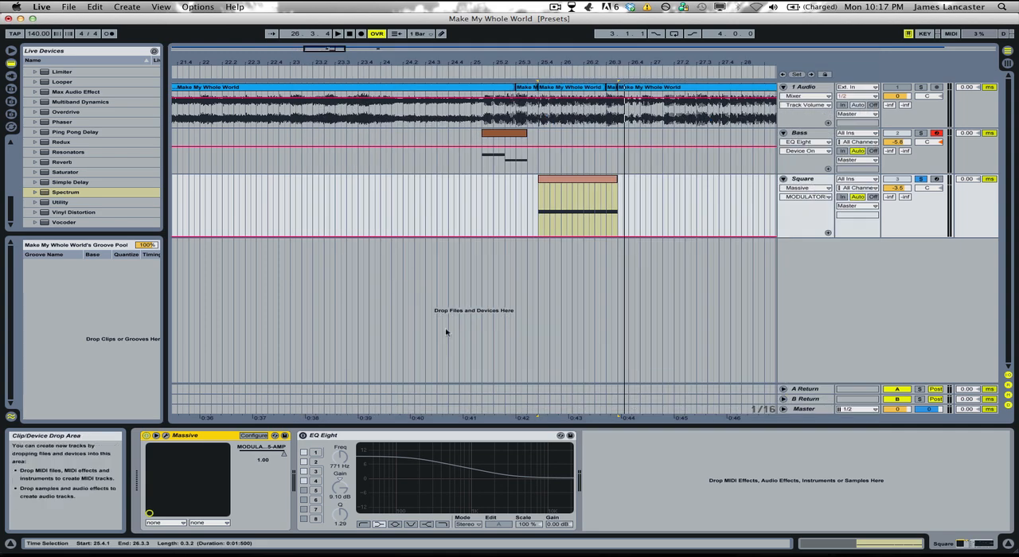
Step: Open the Square clip's details, display its Pitch Bend envelope, and start playback
{"action": "double_click", "coordinate": [552, 183]}
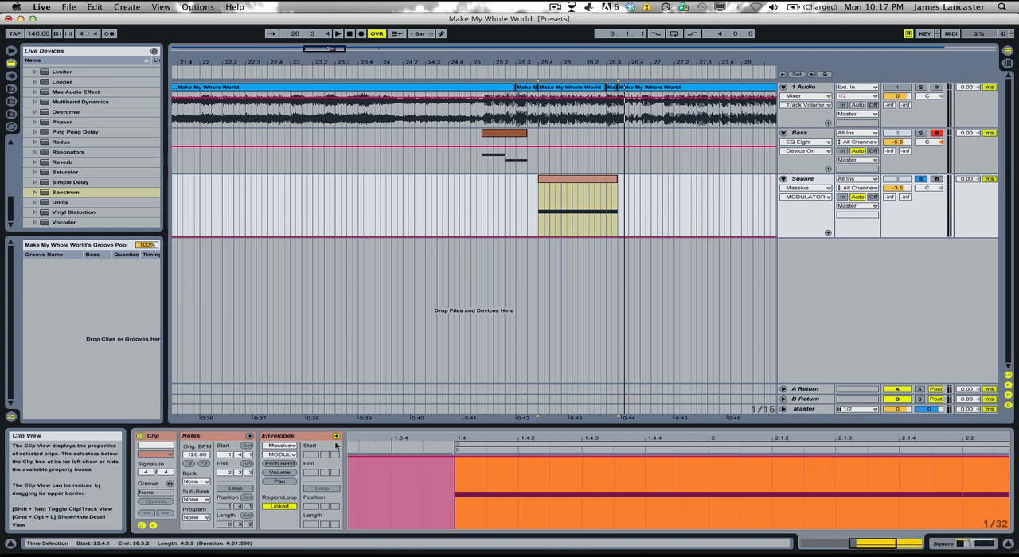
{"action": "left_click", "coordinate": [281, 465]}
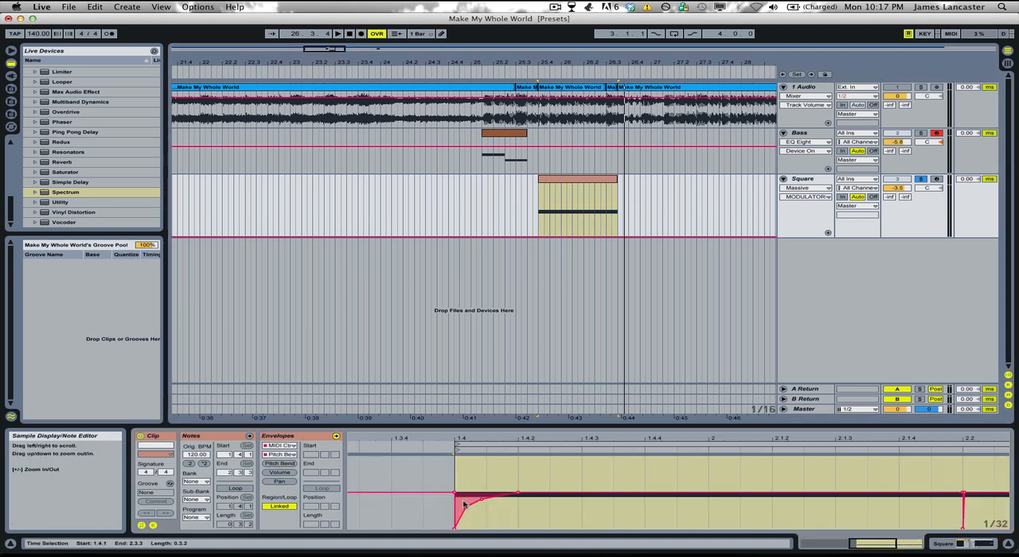
{"action": "key", "text": "space"}
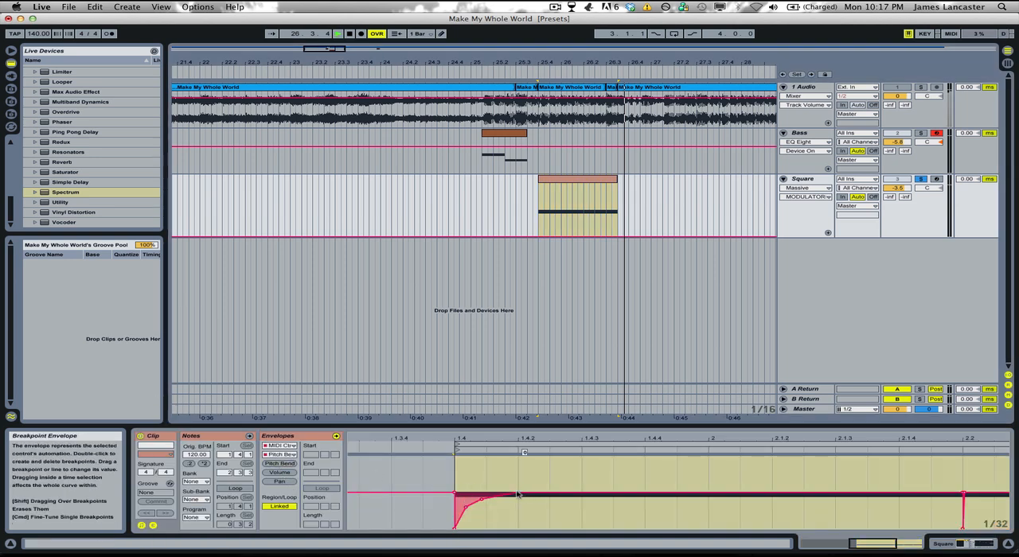